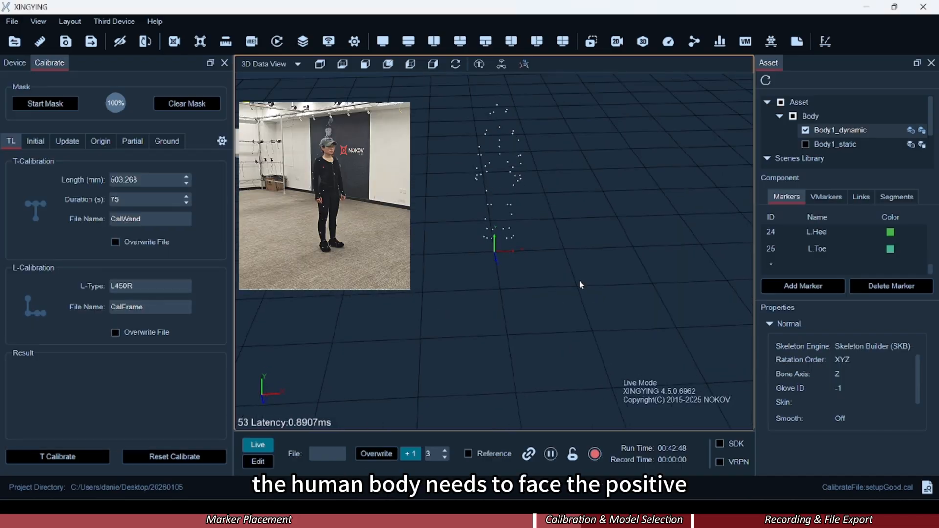
# - Freeze the live capture while the performer holds a T-pose and select all the body markers in the 3D view
pyautogui.moveTo(580, 280); pyautogui.dragTo(576, 281, button='middle')
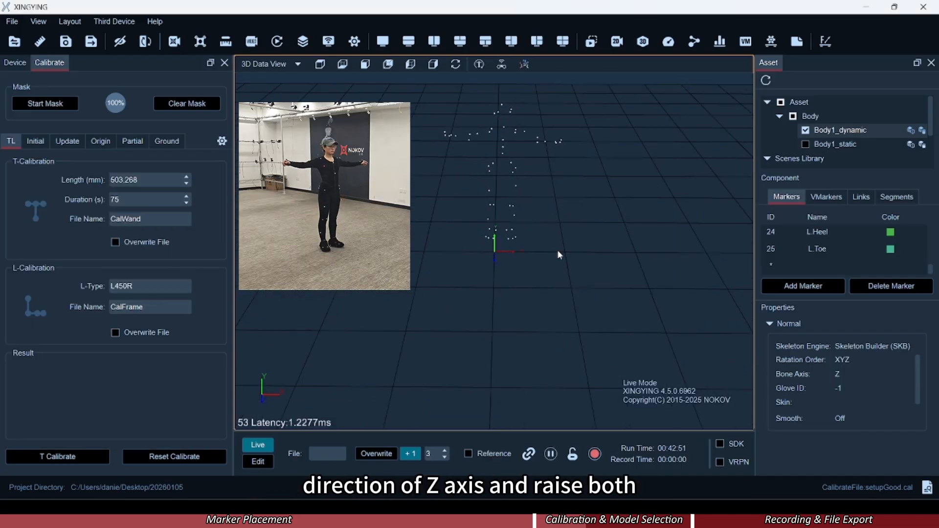
pyautogui.moveTo(534, 242); pyautogui.dragTo(534, 242, button='middle')
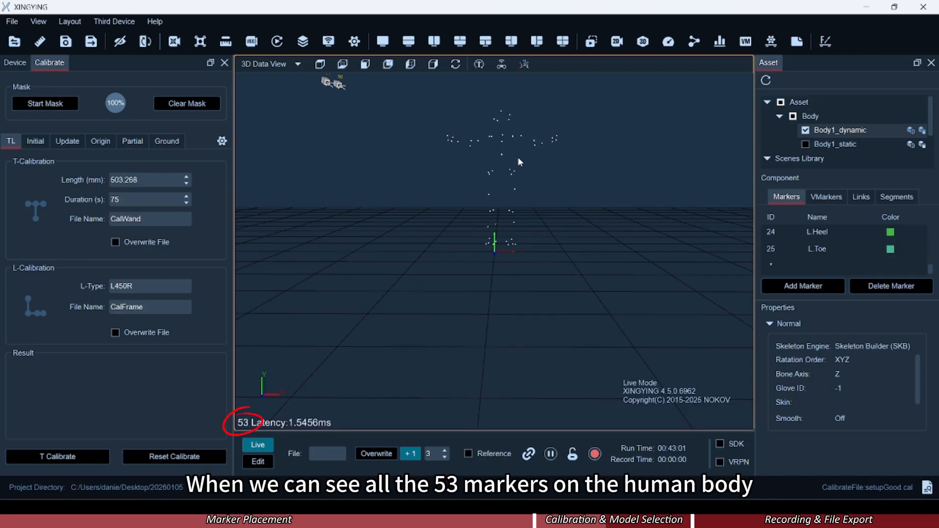
pyautogui.moveTo(528, 252); pyautogui.dragTo(552, 284, button='middle')
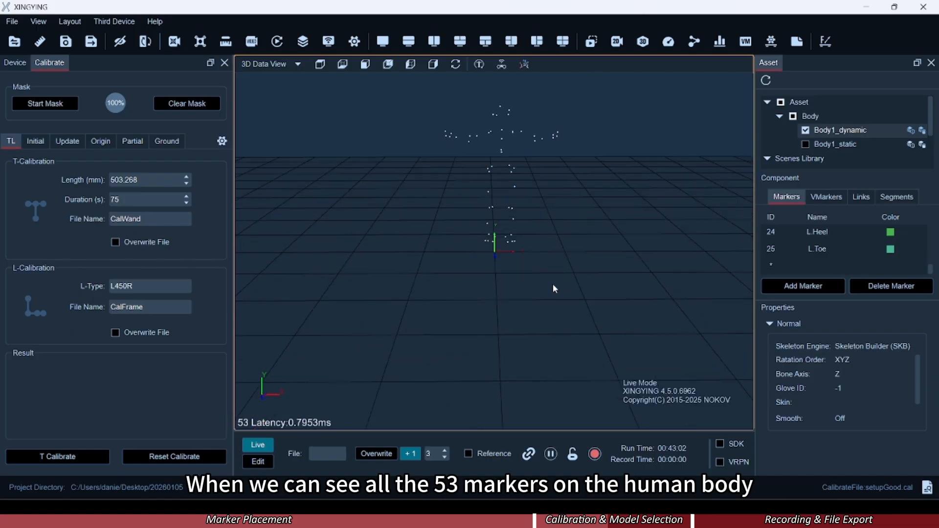
pyautogui.click(571, 455)
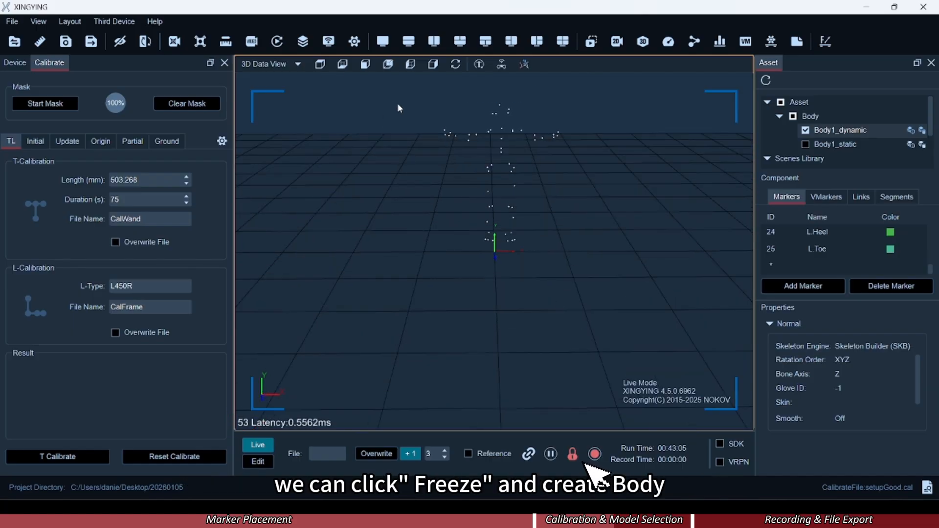
pyautogui.moveTo(397, 97)
pyautogui.mouseDown()
pyautogui.moveTo(492, 169)
pyautogui.moveTo(618, 297)
pyautogui.mouseUp()
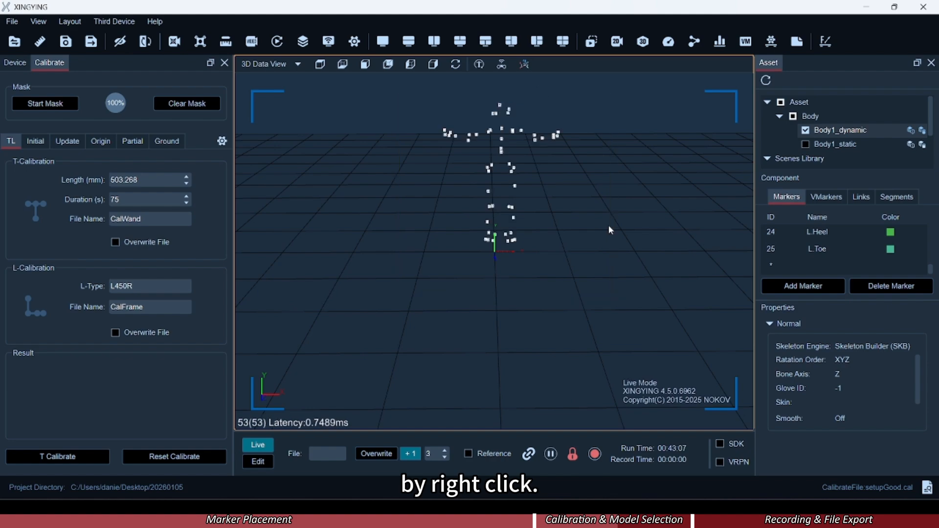
# - Create a body named Body1 from the selected markers with the Baseline+Toe,Headband(53) V2 model, and unfreeze the capture
pyautogui.rightClick(609, 187)
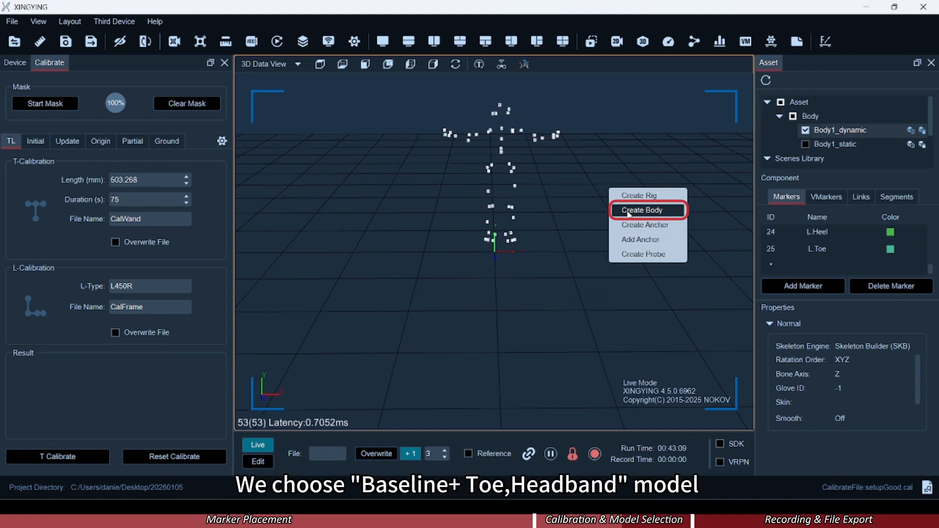
pyautogui.click(629, 212)
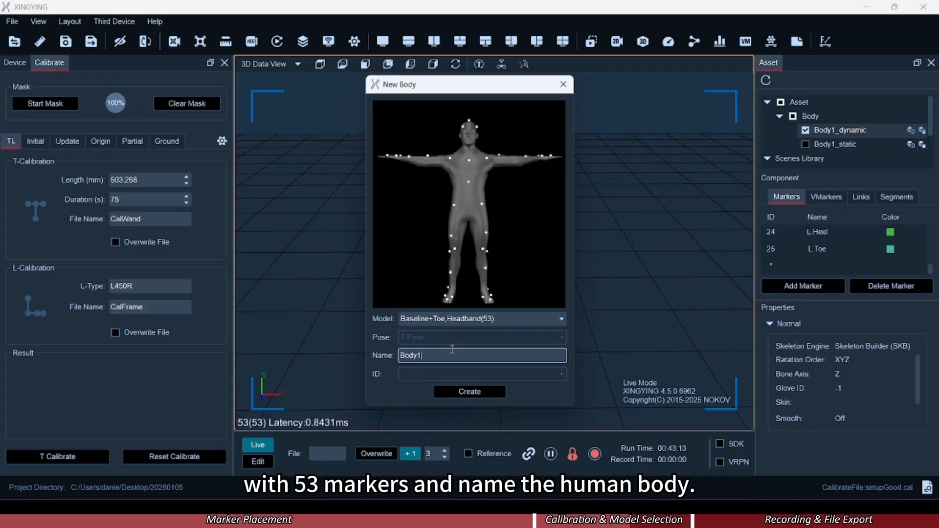
pyautogui.click(468, 319)
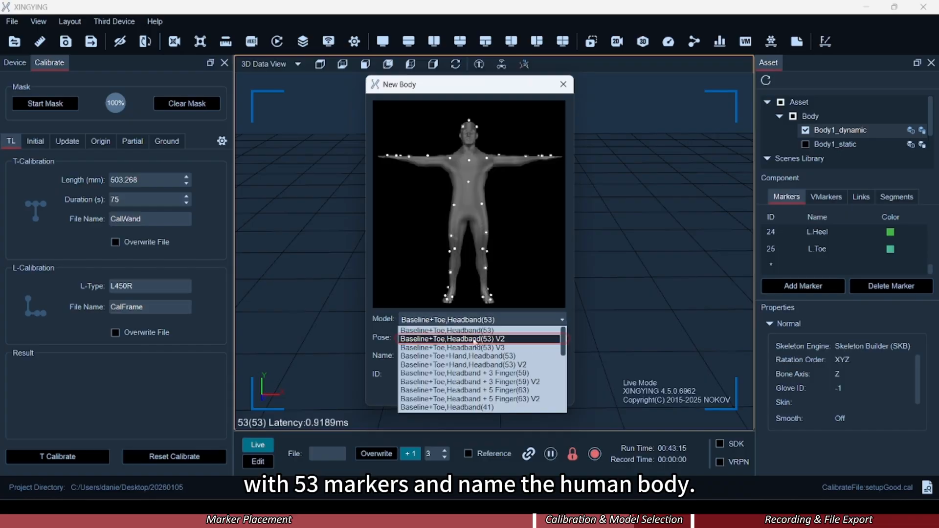
pyautogui.click(475, 339)
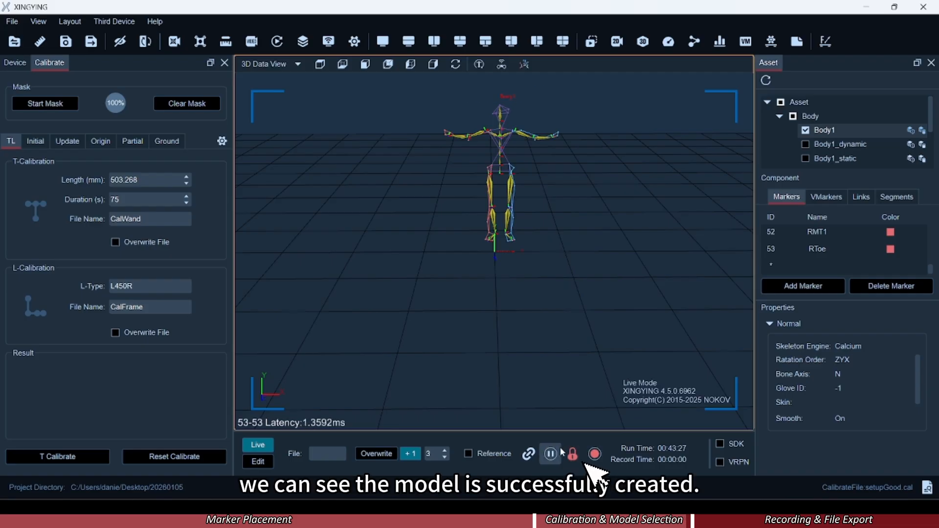
pyautogui.click(571, 455)
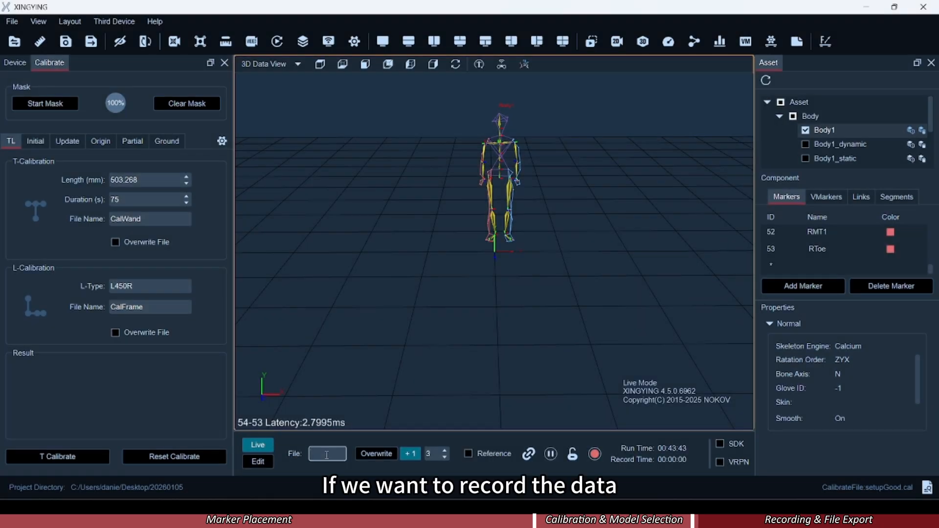
# - Name the capture file Action and record a take of the performer's movement
pyautogui.click(327, 454)
pyautogui.write('Action')
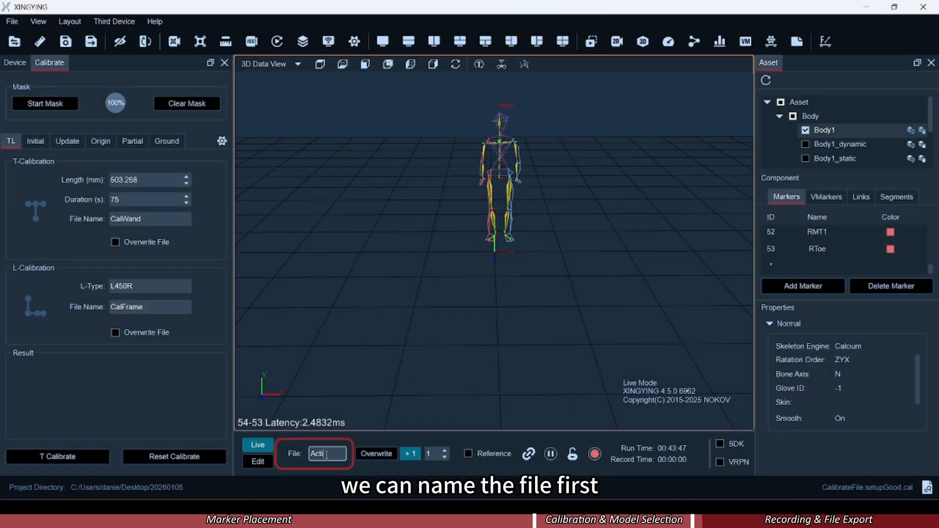
pyautogui.click(594, 454)
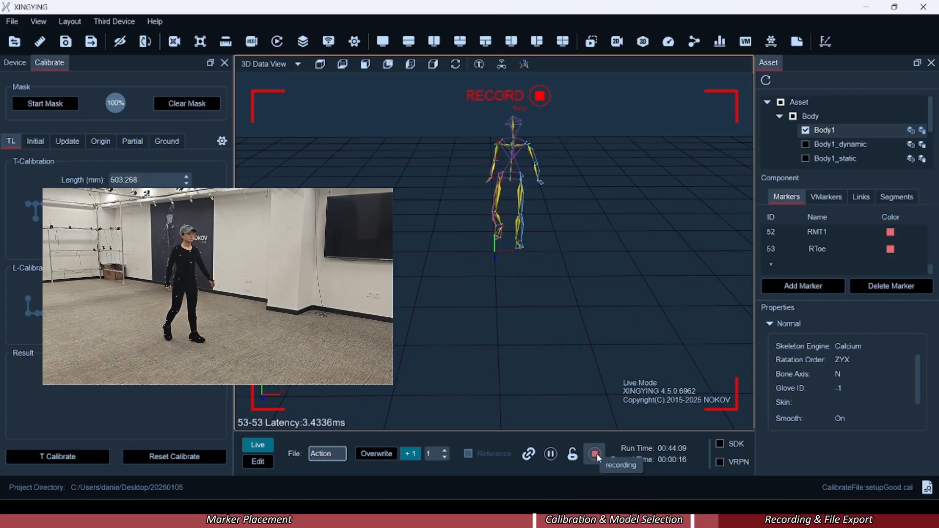
pyautogui.click(594, 453)
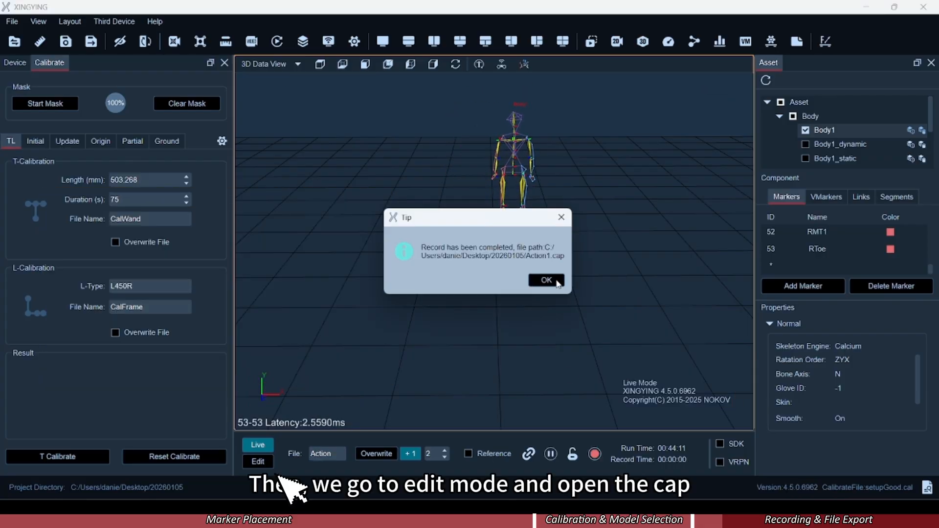
pyautogui.click(540, 283)
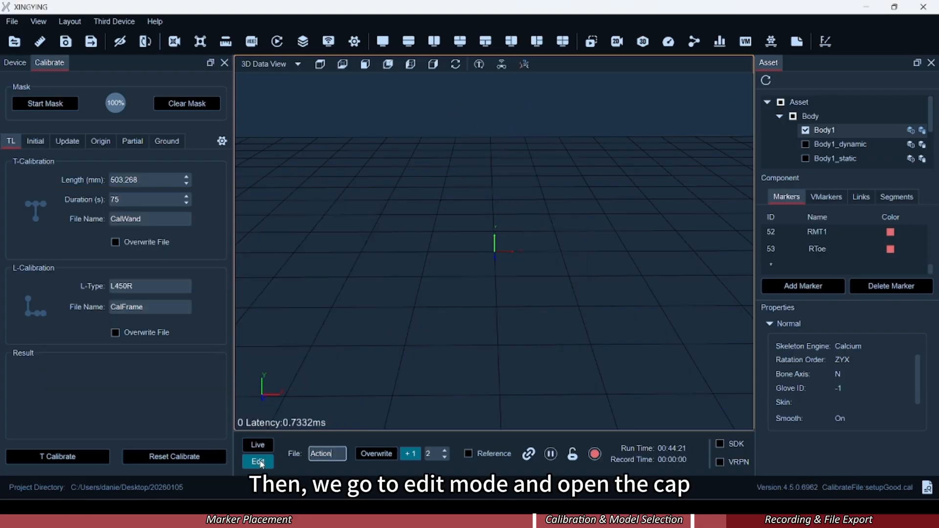
# - Switch to Edit mode, open Action1.cap and play back the recorded motion
pyautogui.click(257, 461)
pyautogui.click(122, 451)
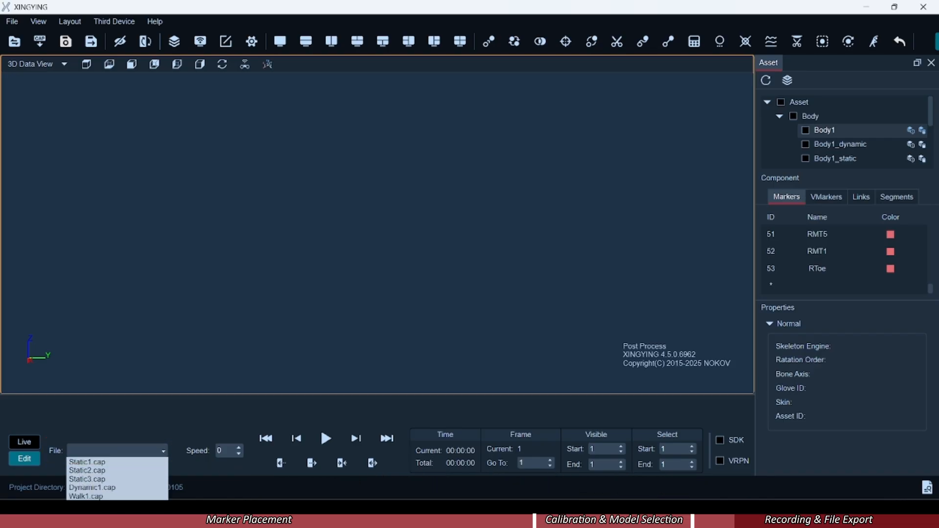
pyautogui.click(123, 505)
pyautogui.click(325, 438)
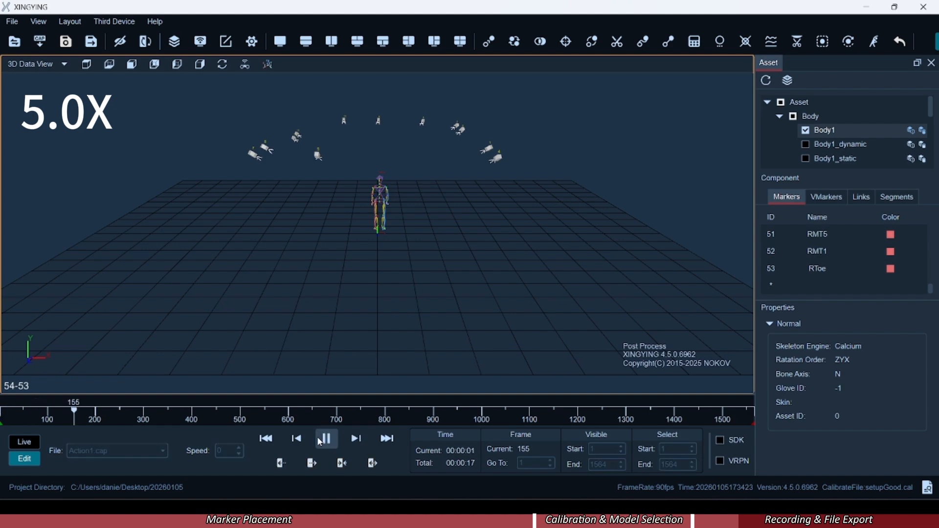
pyautogui.scroll(2, 412, 224)
pyautogui.scroll(2, 412, 227)
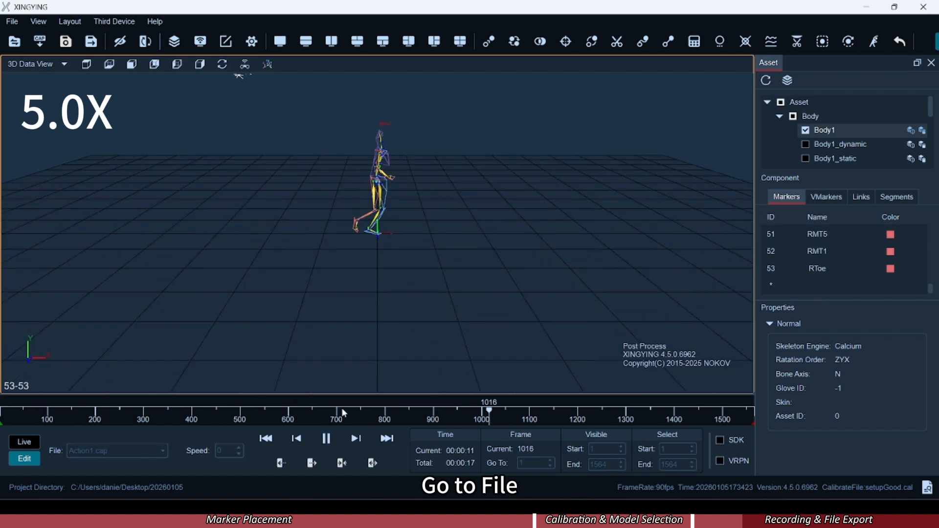
pyautogui.click(327, 437)
# - Export Body1 as Action1.fbx with the skeletons and Calcium Model Pose skeleton options enabled
pyautogui.click(12, 21)
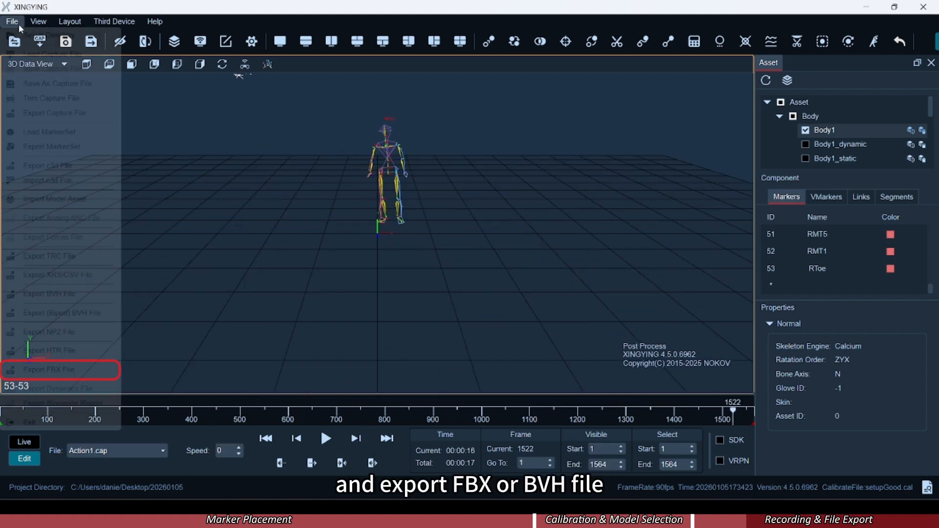
pyautogui.click(49, 369)
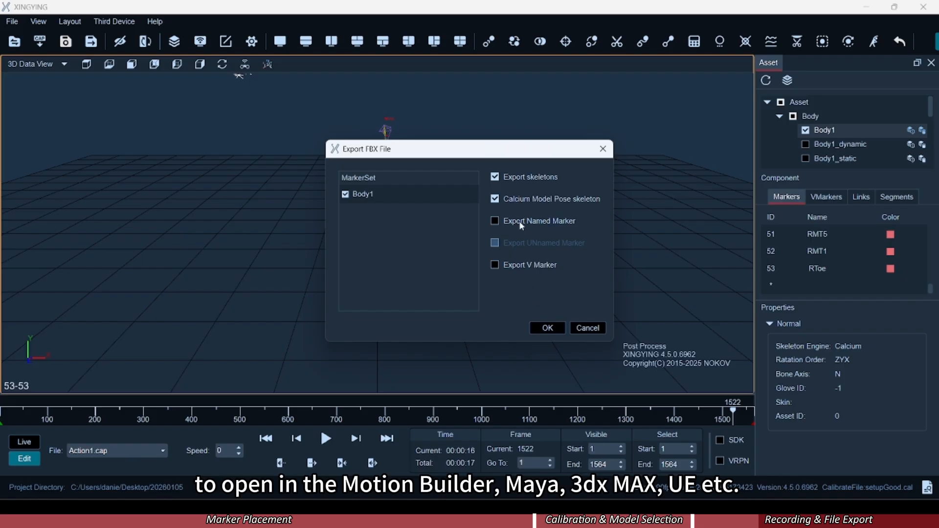
pyautogui.click(546, 327)
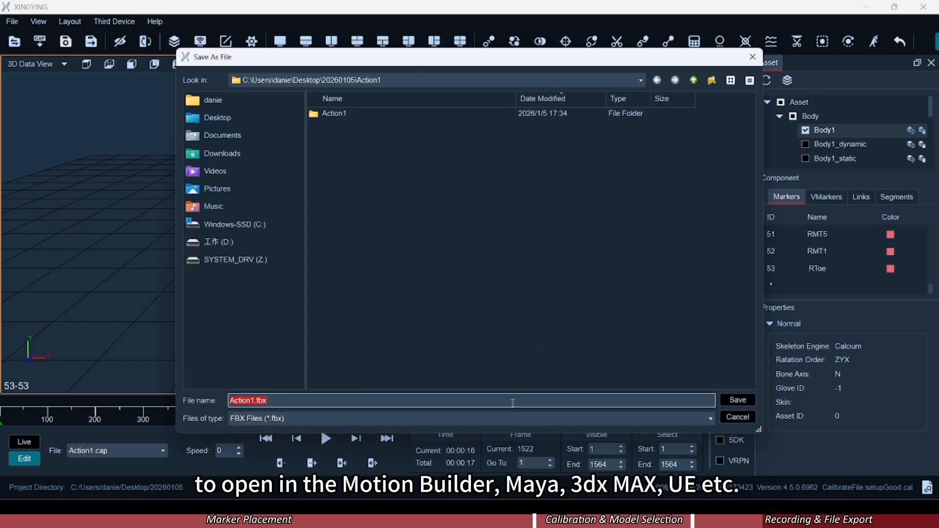
pyautogui.click(723, 401)
pyautogui.click(527, 280)
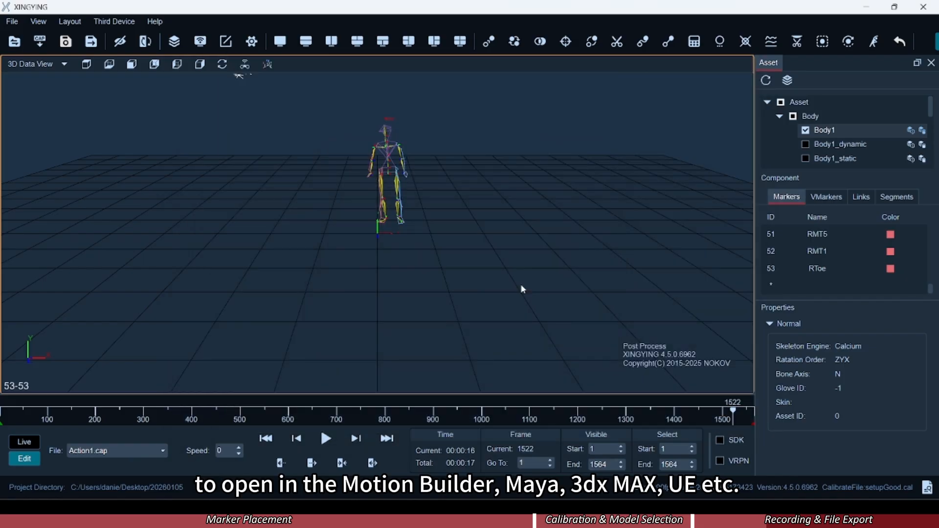
# - Export the recorded motion of Body1 as a BVH file
pyautogui.click(11, 21)
pyautogui.click(49, 297)
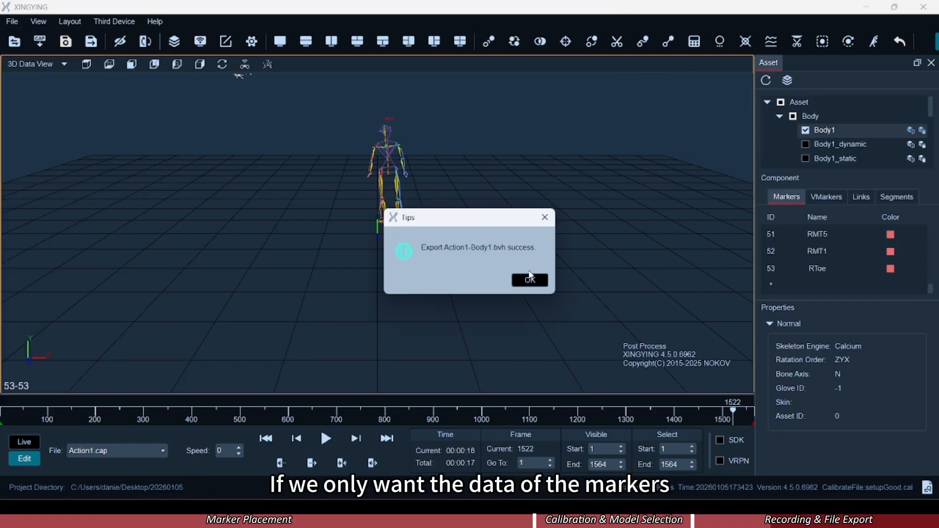
pyautogui.click(531, 281)
# - Export the Body1 marker data as a C3D file without any of the optional marker settings
pyautogui.click(15, 21)
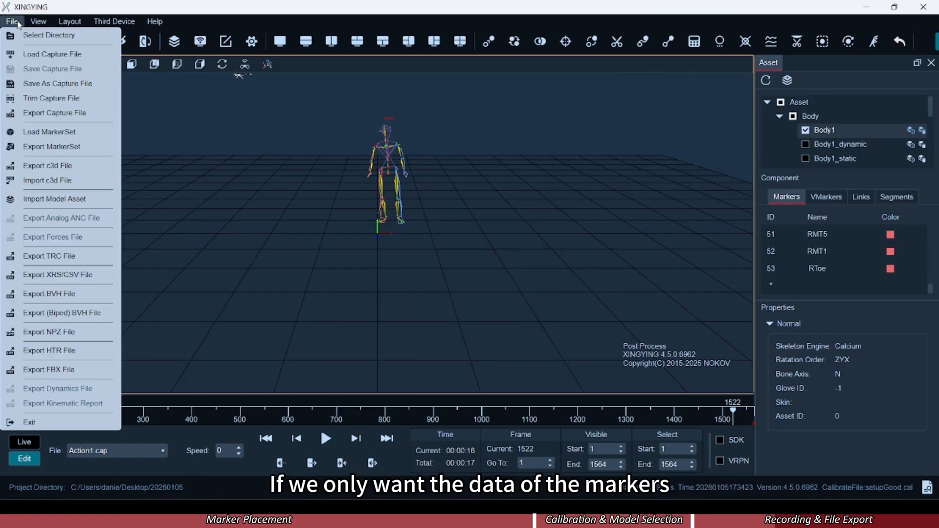
pyautogui.click(68, 177)
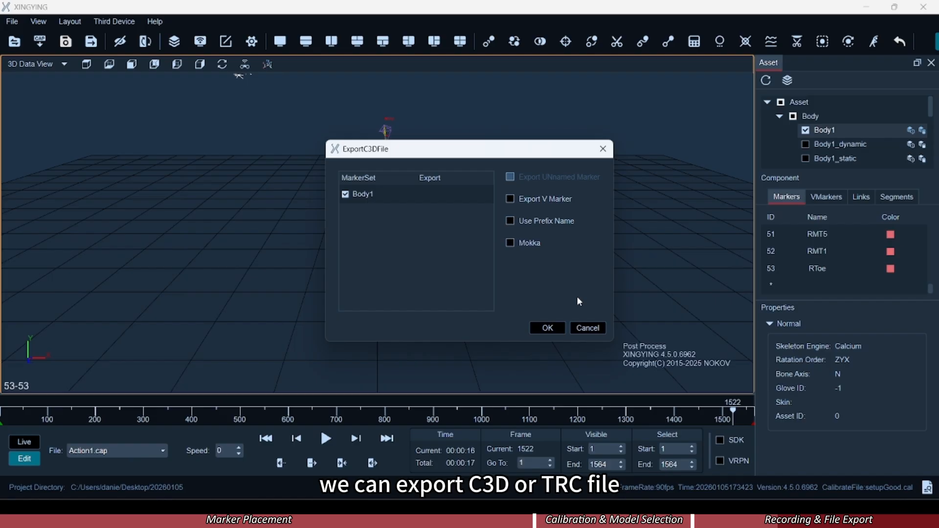
pyautogui.click(547, 327)
pyautogui.click(731, 402)
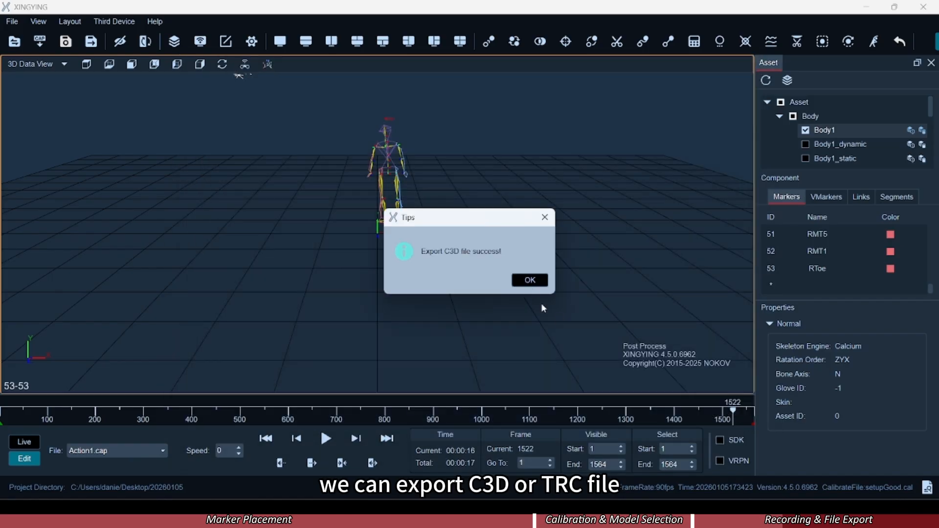
pyautogui.click(531, 280)
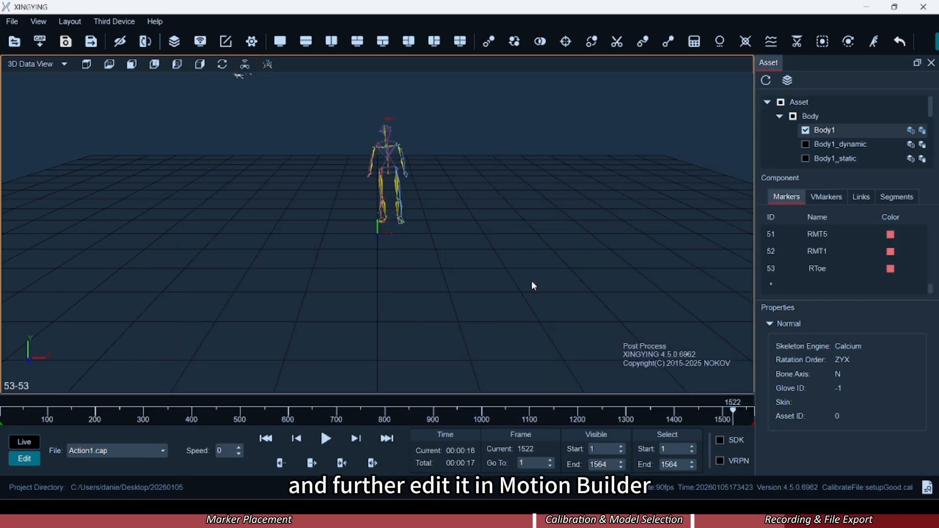
# - Export the recorded marker data as a TRC file
pyautogui.click(12, 21)
pyautogui.click(72, 267)
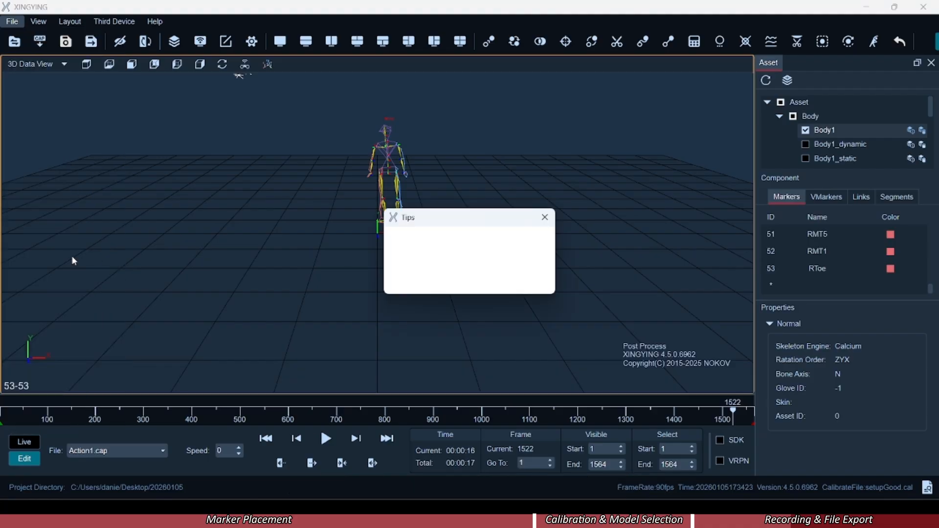
pyautogui.click(530, 280)
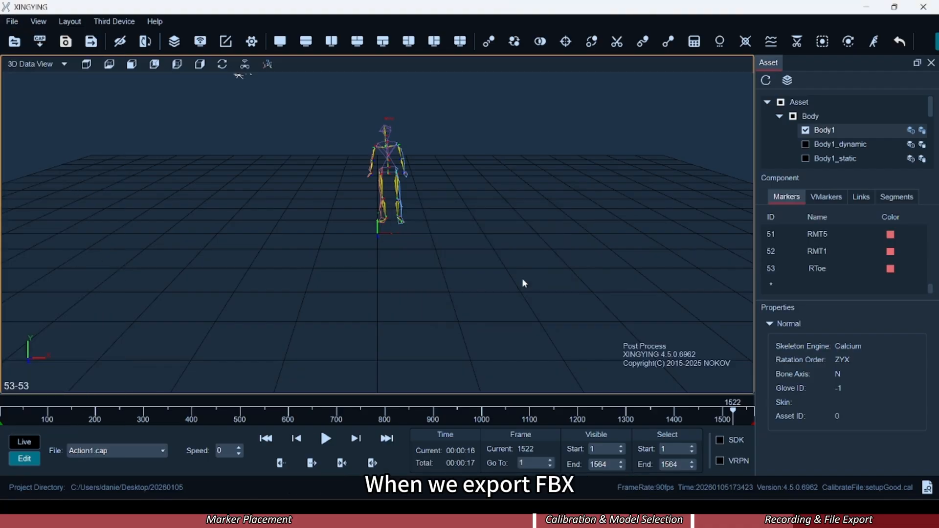
# - Export Body1 to FBX with skeletons, Calcium Model Pose skeleton and named markers included, overwriting Action1.fbx
pyautogui.click(14, 21)
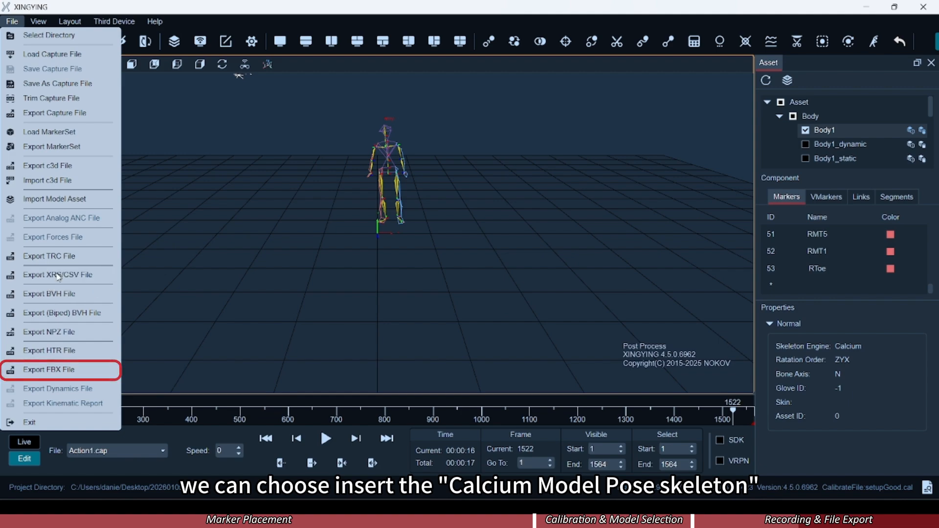
pyautogui.click(49, 370)
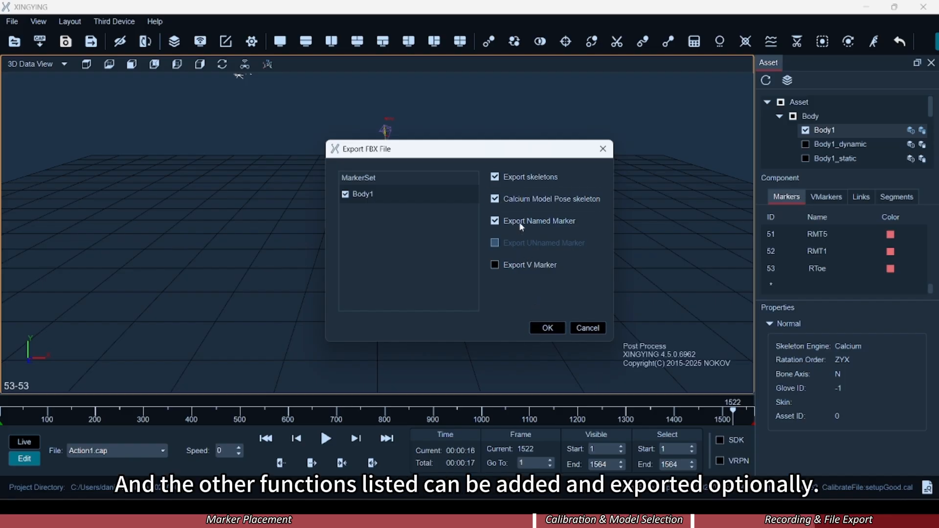
pyautogui.click(546, 328)
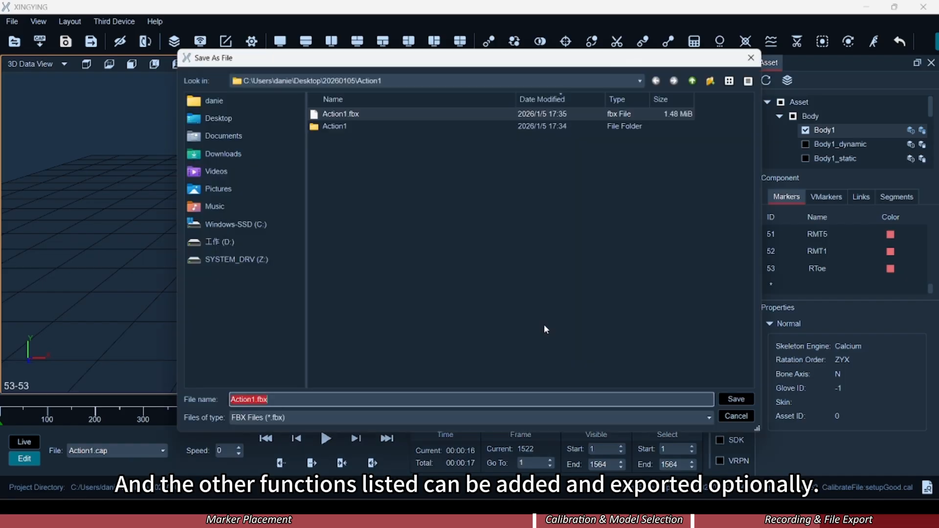
pyautogui.click(748, 401)
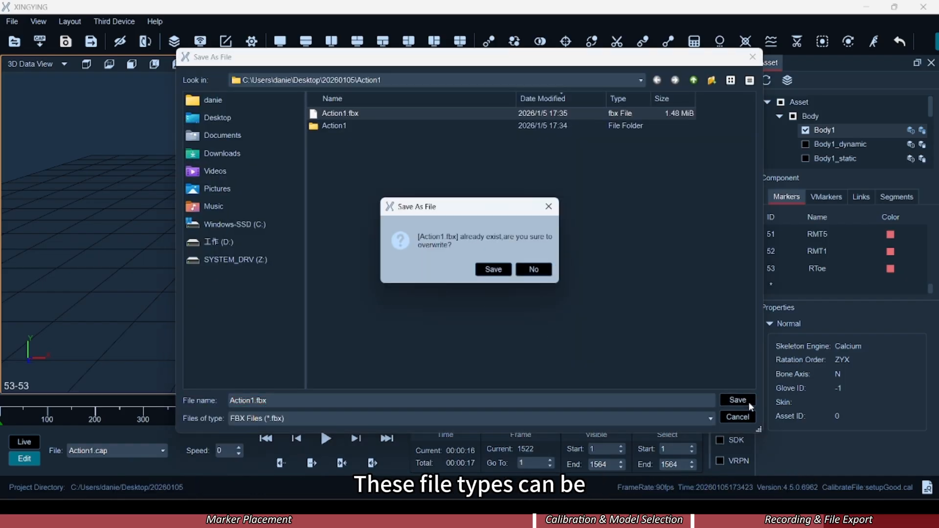
pyautogui.click(507, 270)
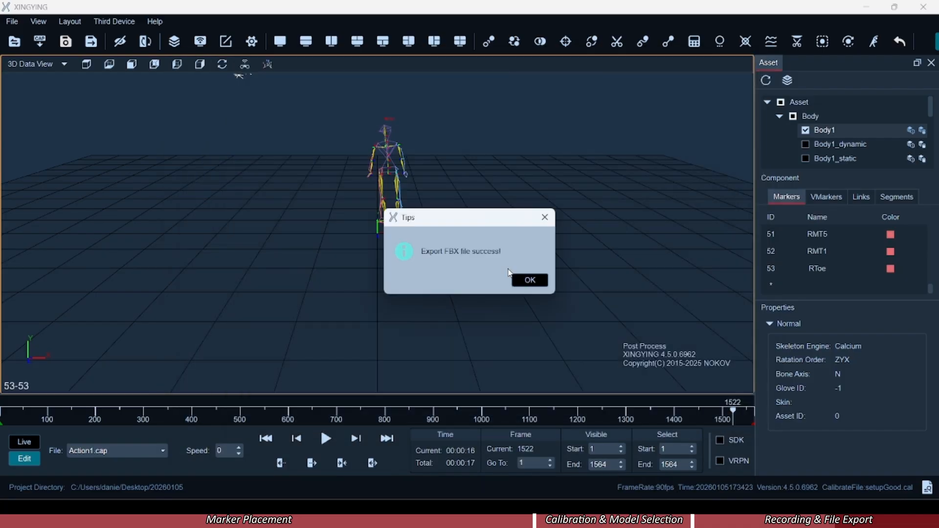
pyautogui.click(536, 278)
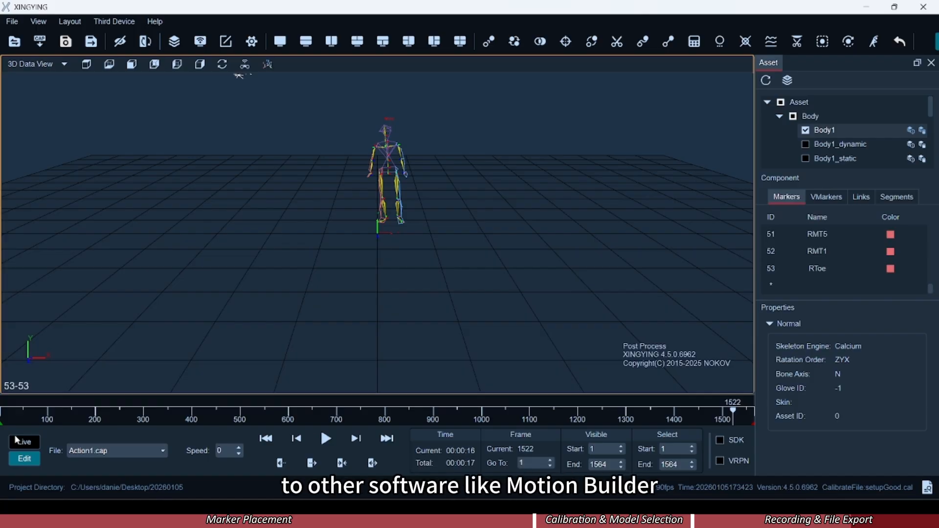
# - Resume the live capture in Live mode and enable SDK streaming in the data cast settings
pyautogui.click(30, 444)
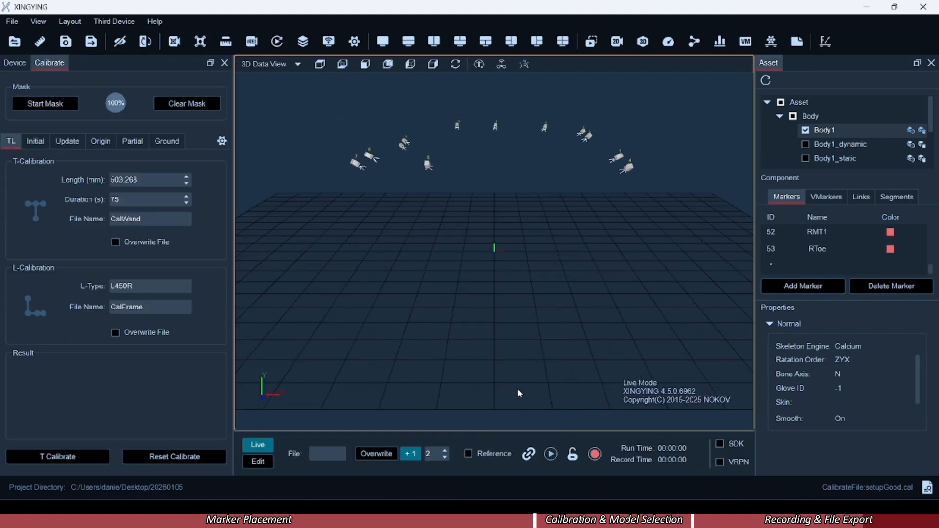
pyautogui.click(551, 454)
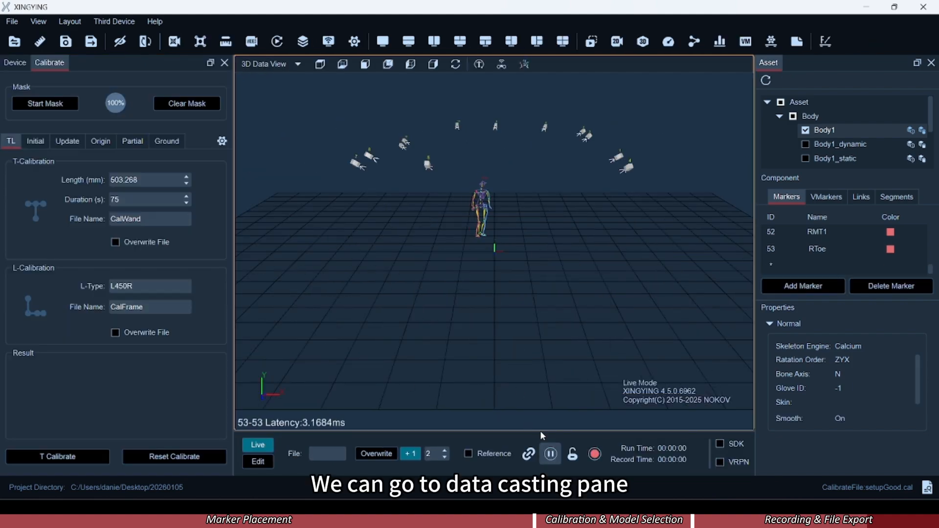
pyautogui.click(329, 42)
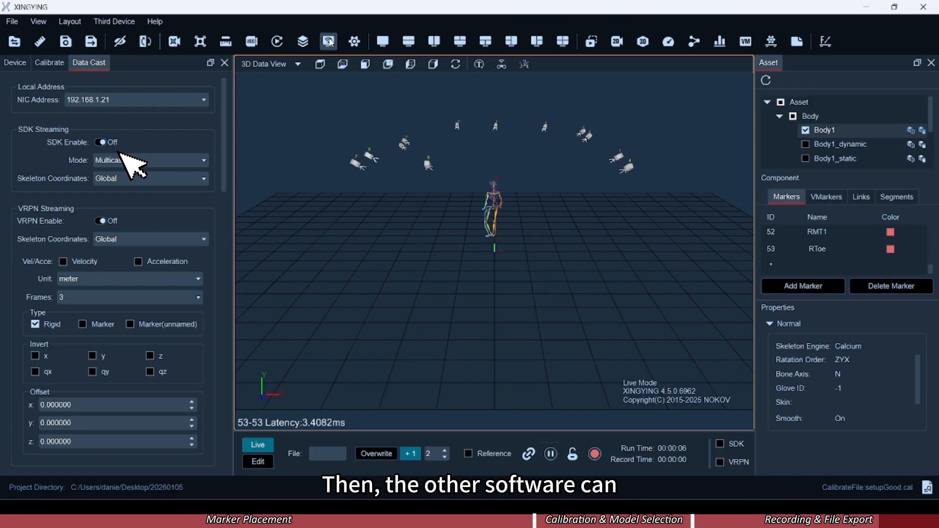
pyautogui.click(102, 142)
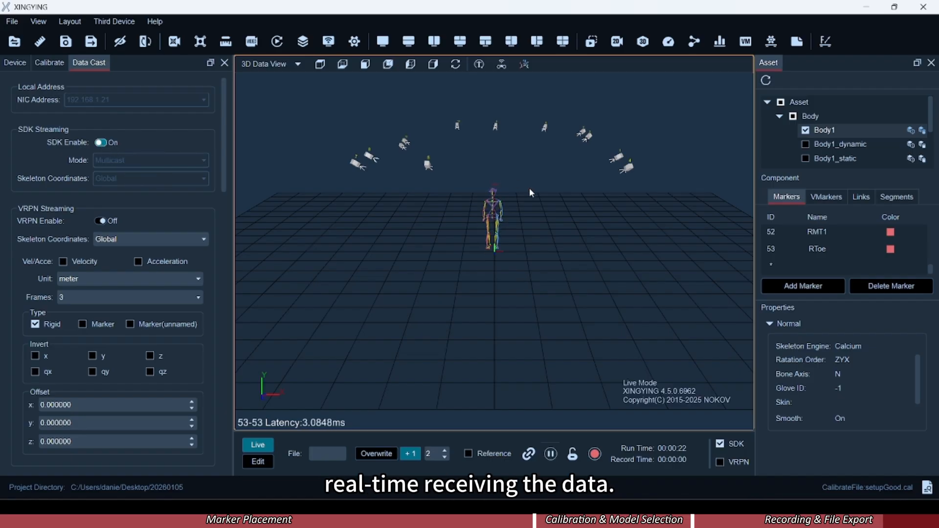
pyautogui.scroll(3, 553, 231)
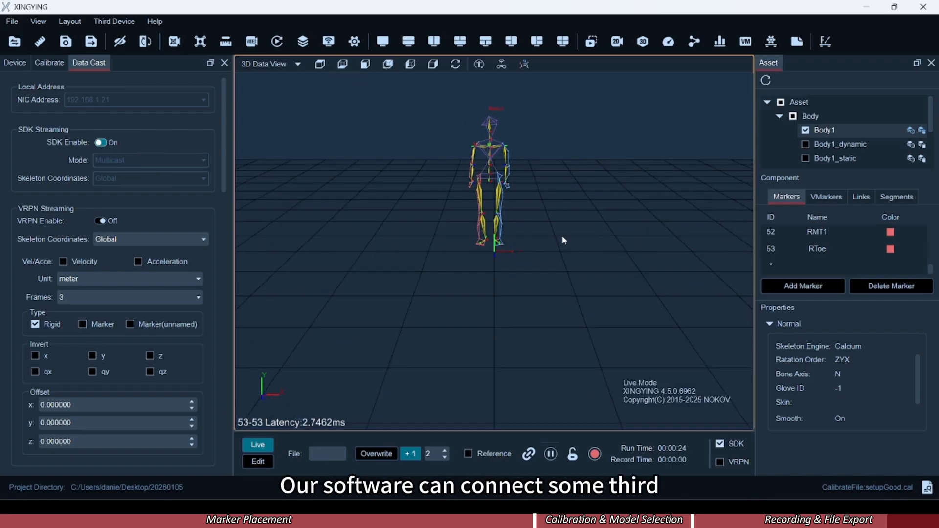